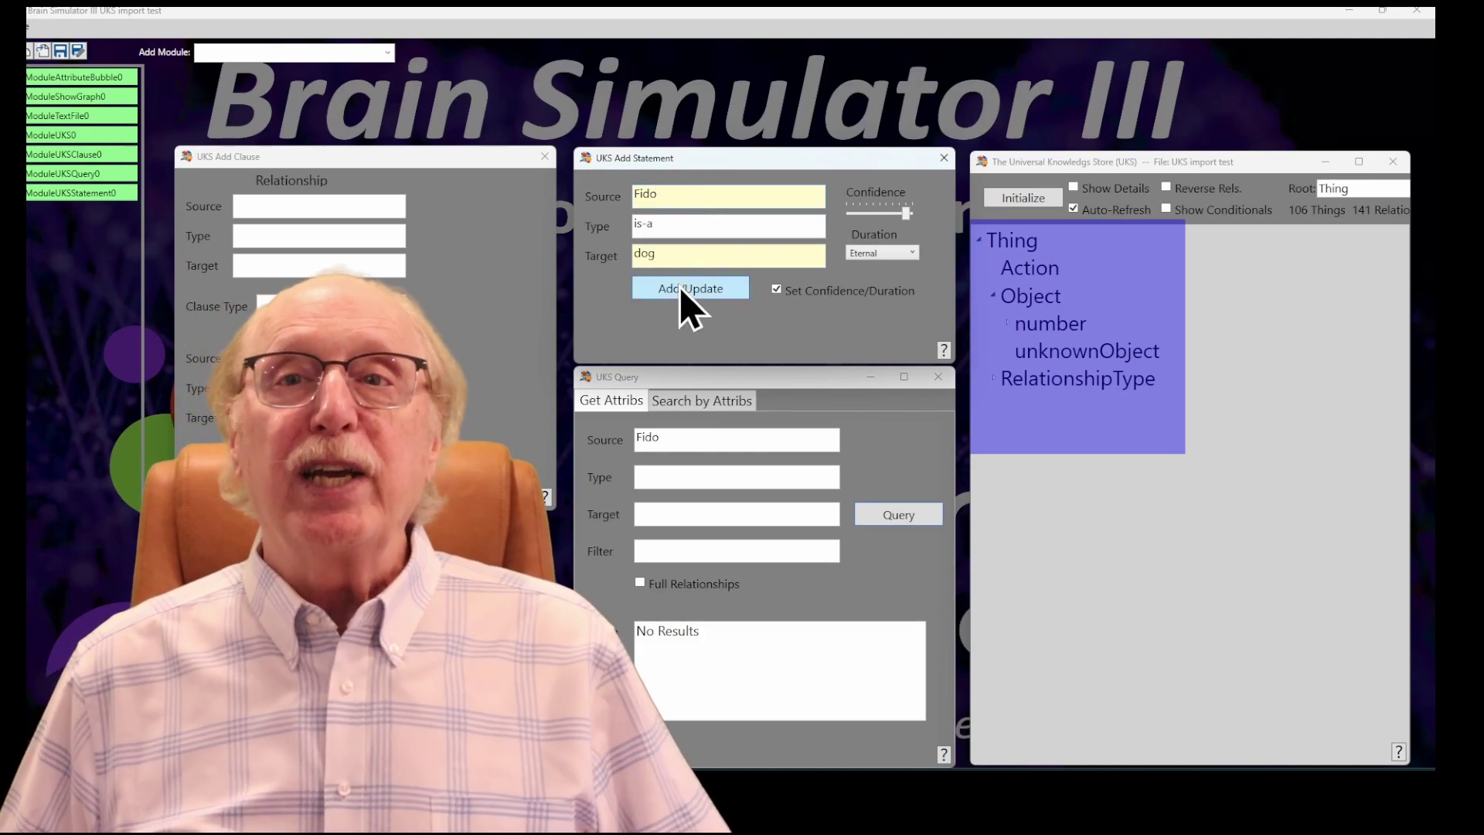
- Add the statement 'Fido is-a dog', then add 'dogs have 4 legs'
left_click(690, 289)
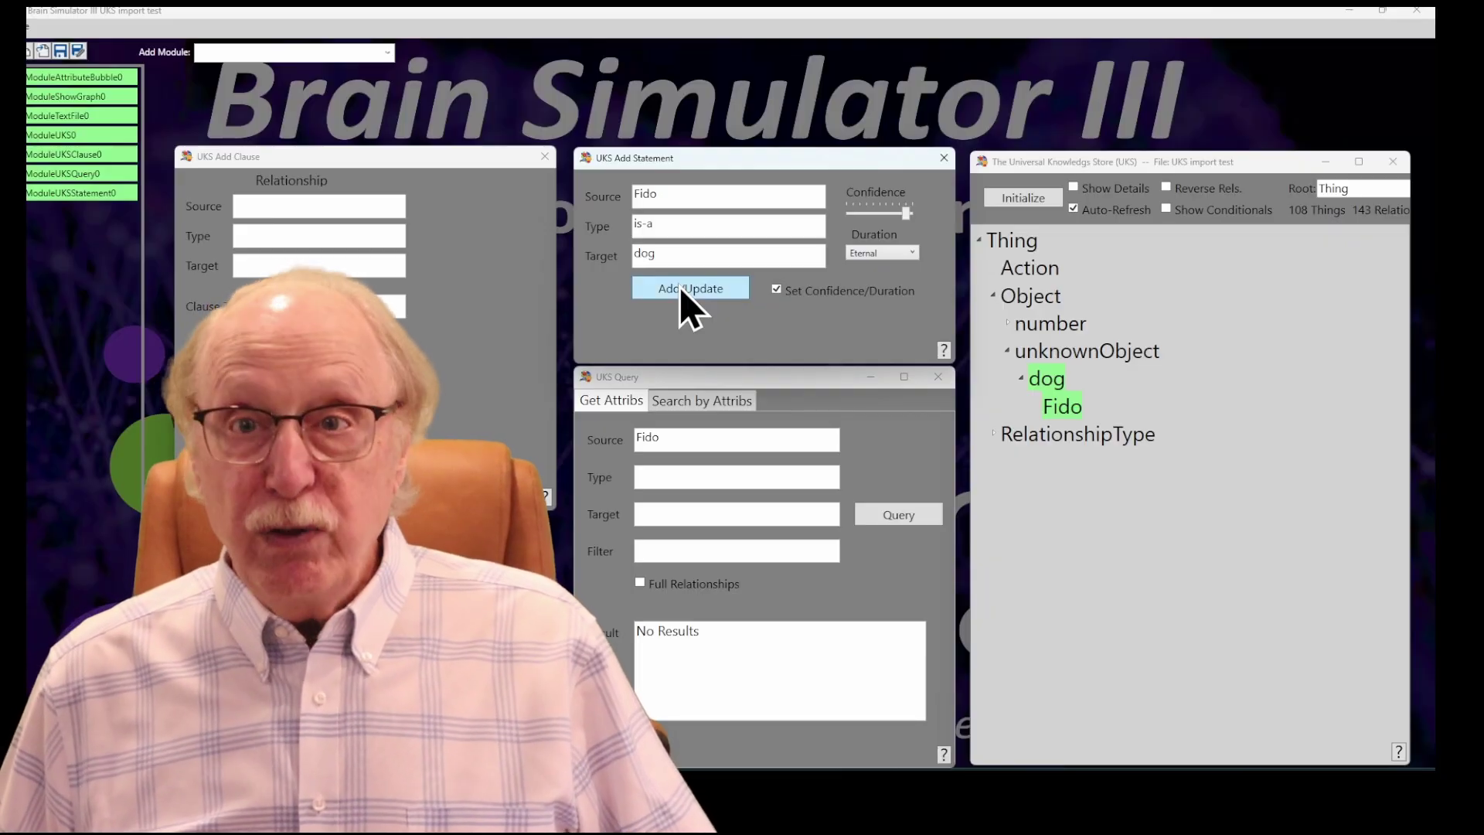
left_click(694, 203)
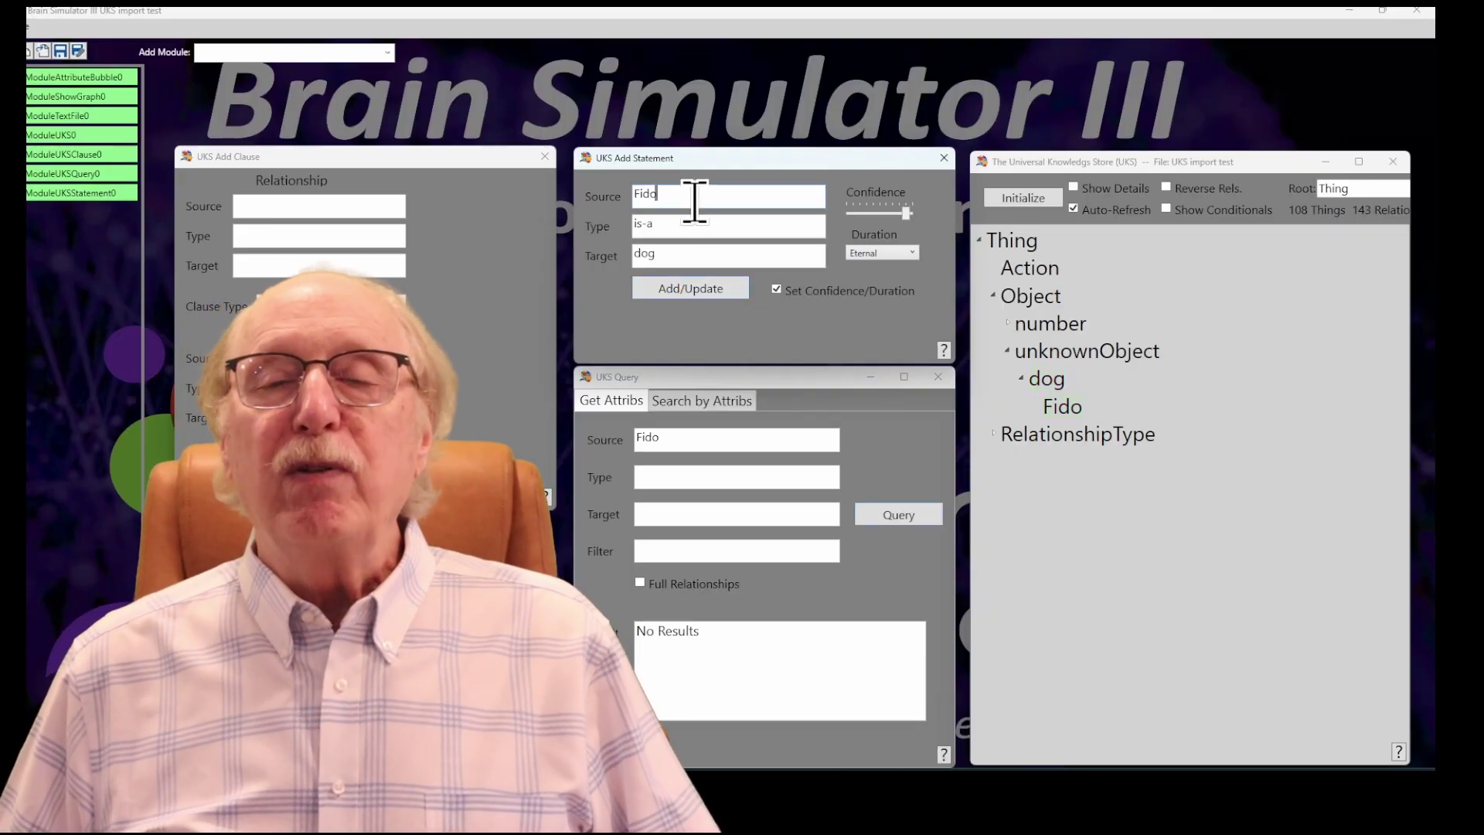
double_click(695, 202)
type("dogs")
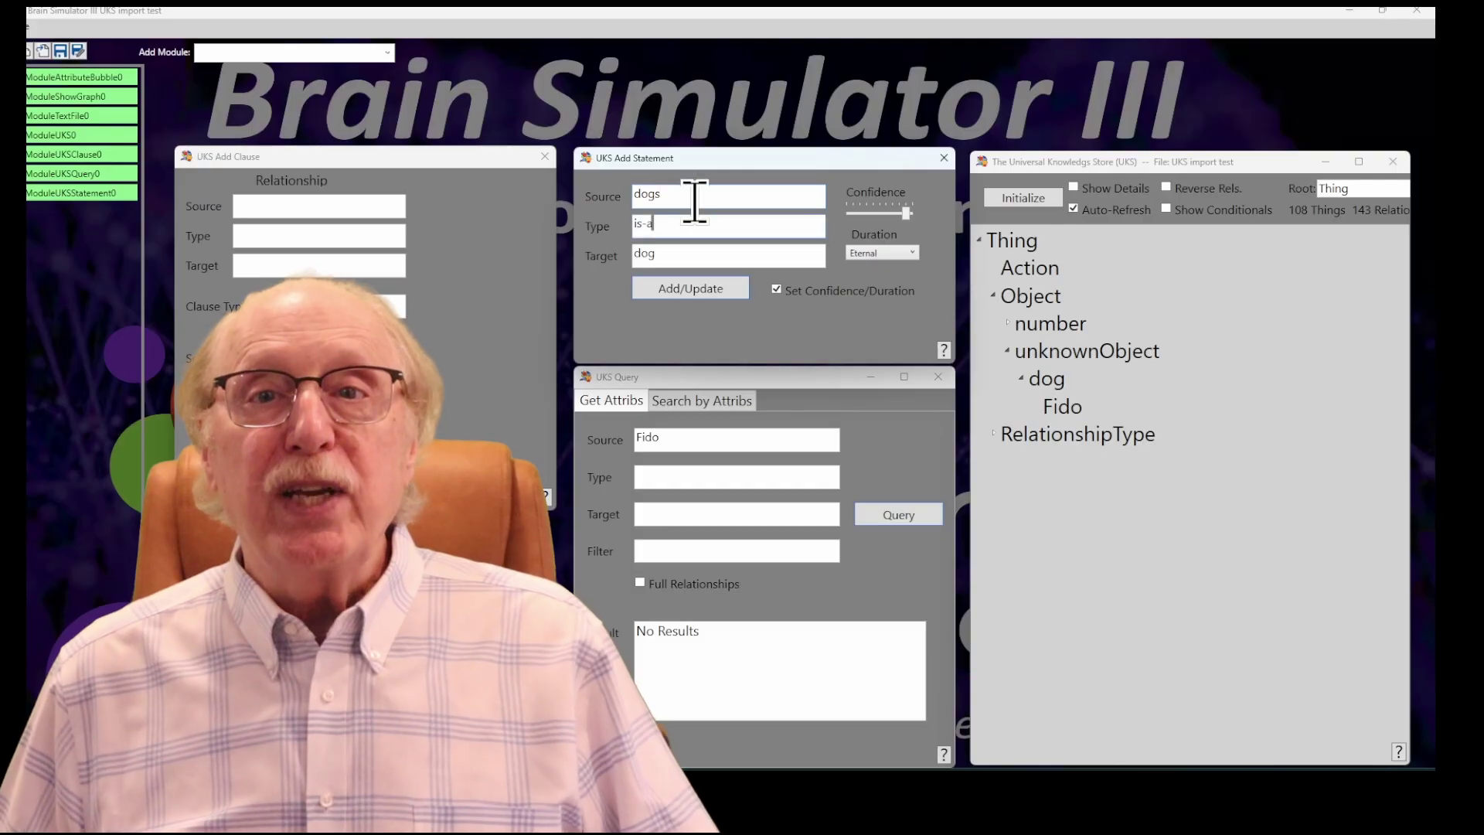
key("Tab")
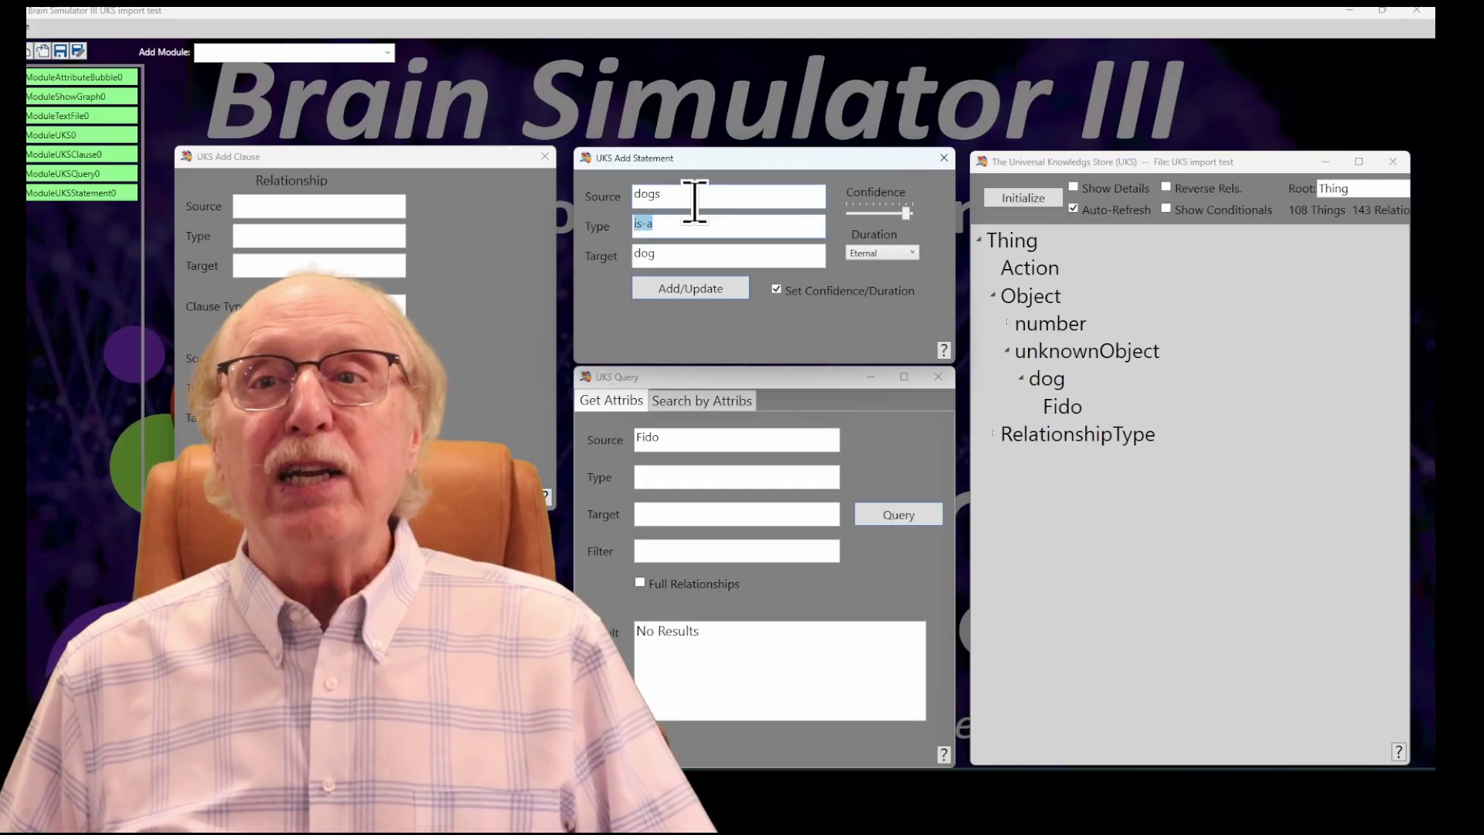
type("have 4")
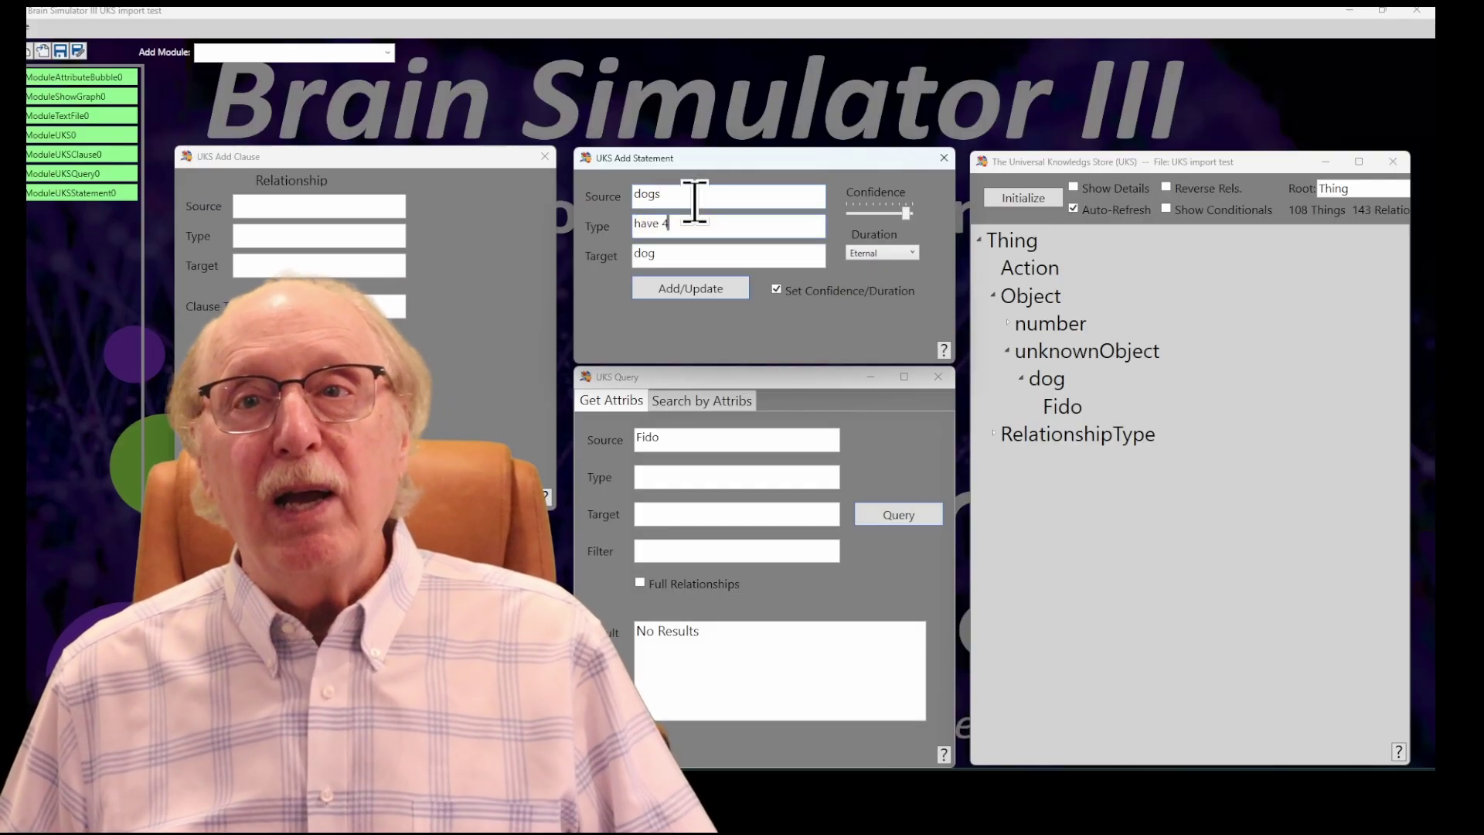
key("Tab")
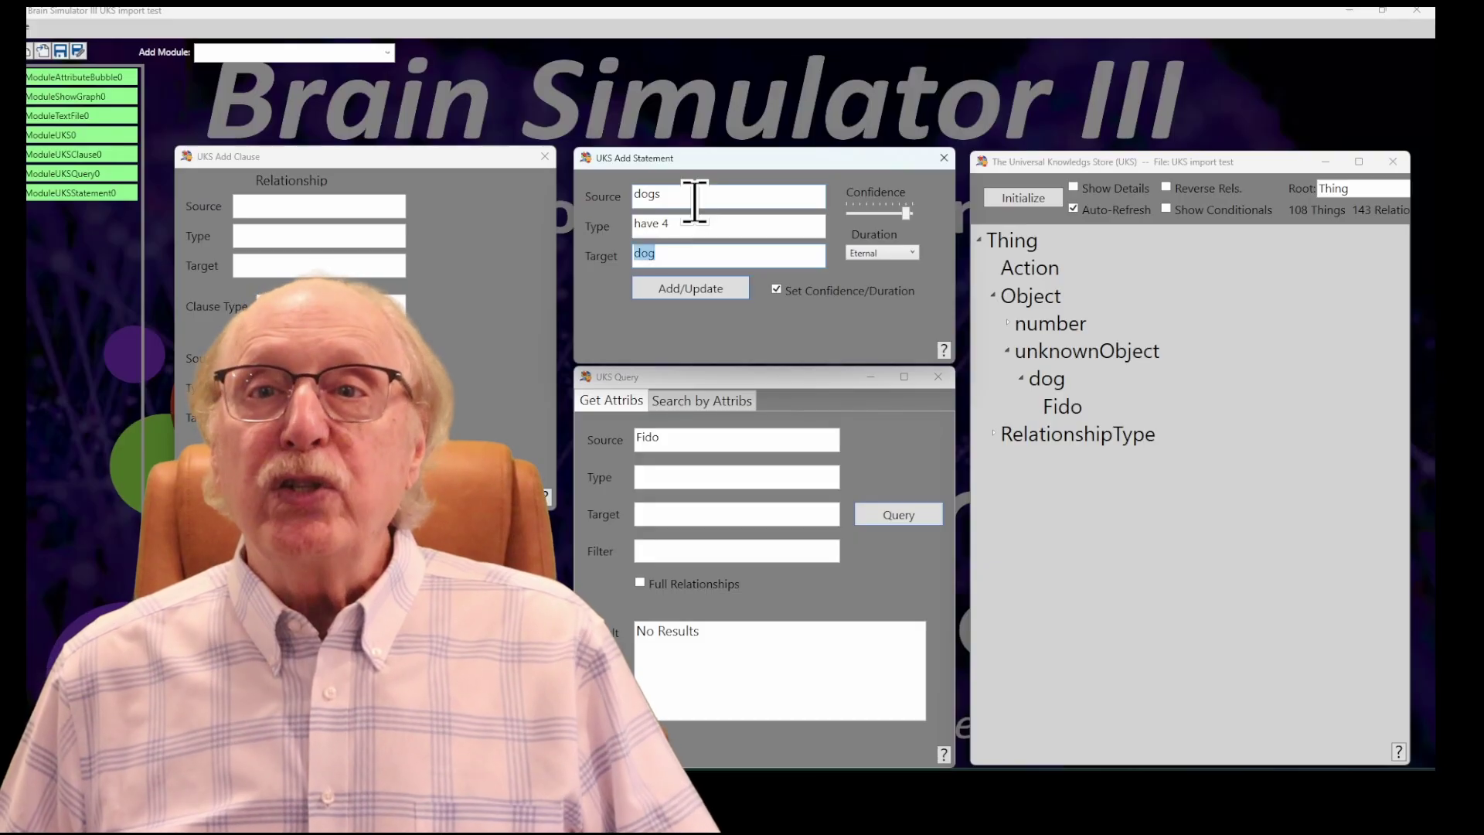
type("legs")
key("Return")
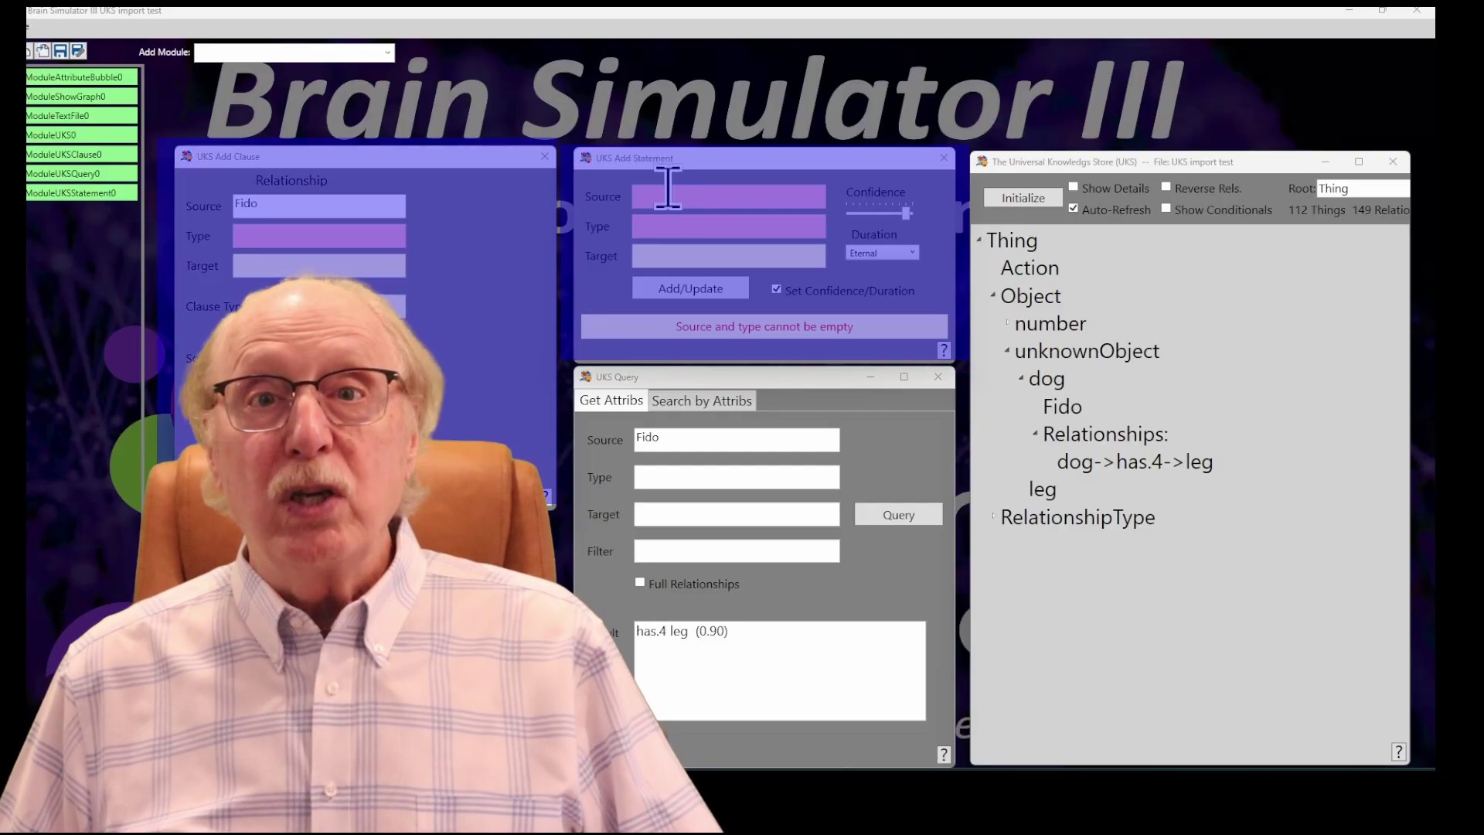
- Enter and add the statement Fido / has / collar
left_click(668, 189)
type("Fido")
key("Tab")
type("has")
key("Tab")
type("co")
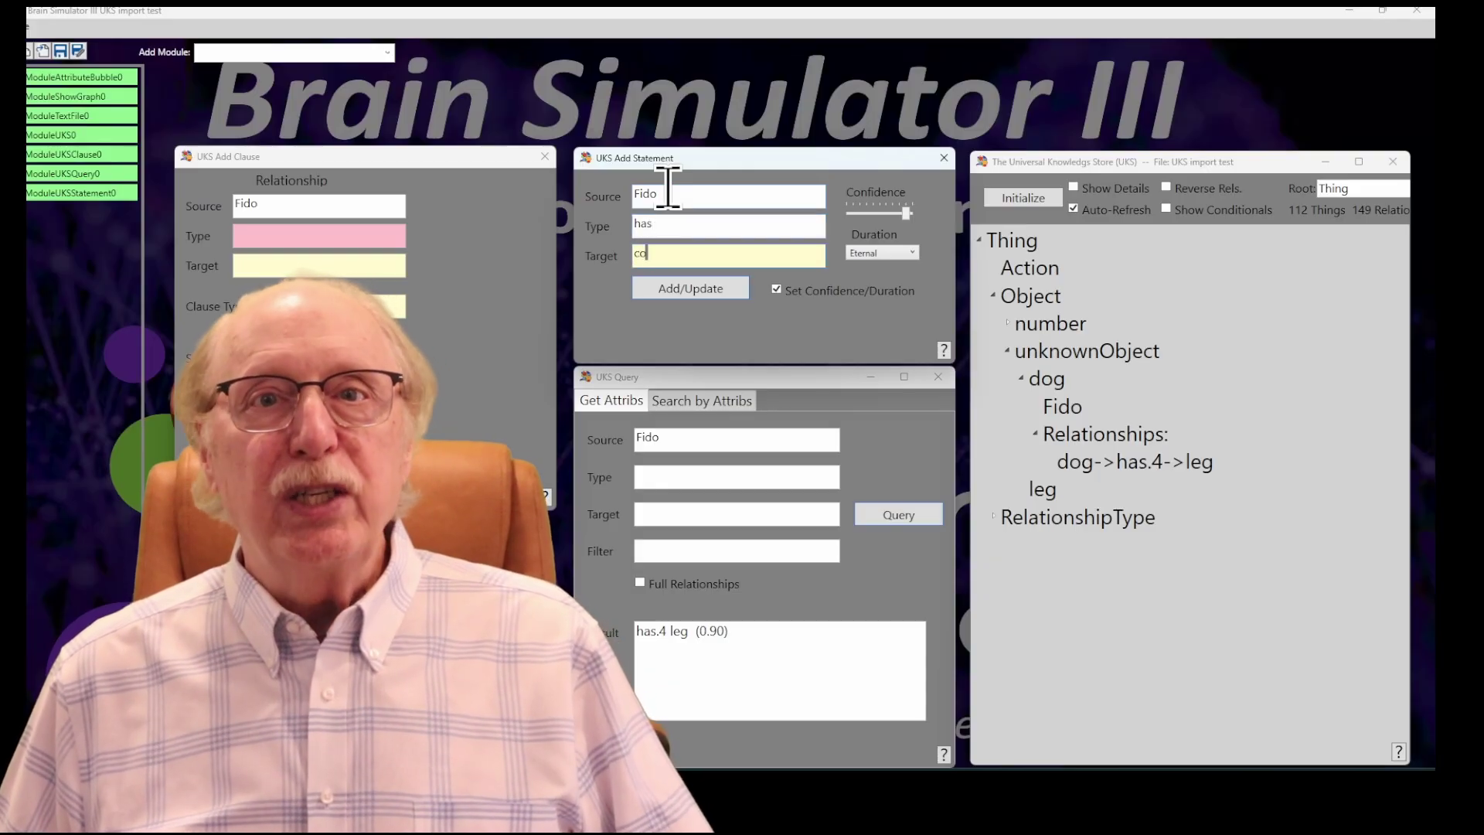
type("llar")
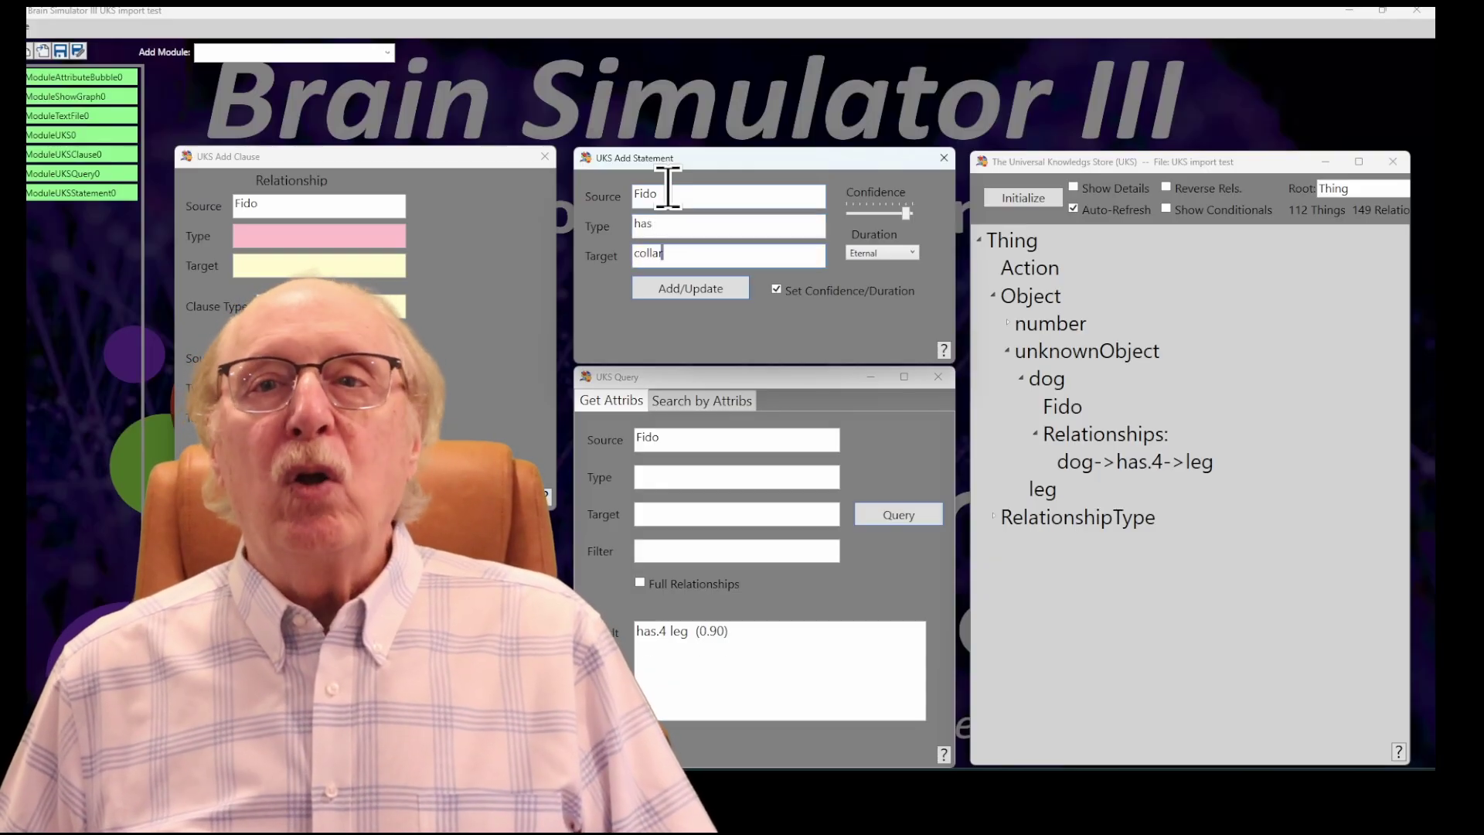
key("Return")
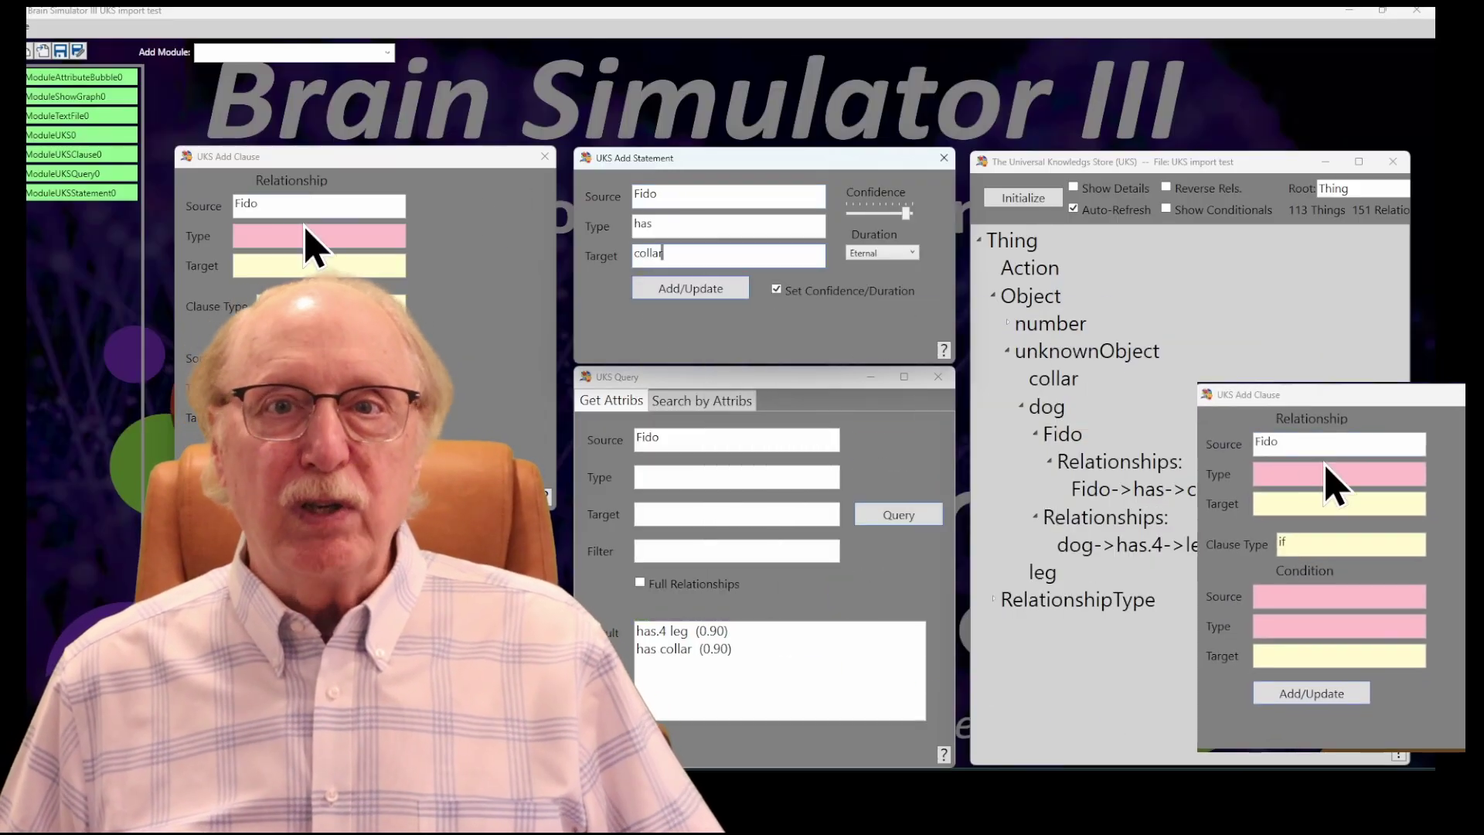
- Add the clause 'go outside' with clause type if and condition weather / is / sunny
left_click(286, 229)
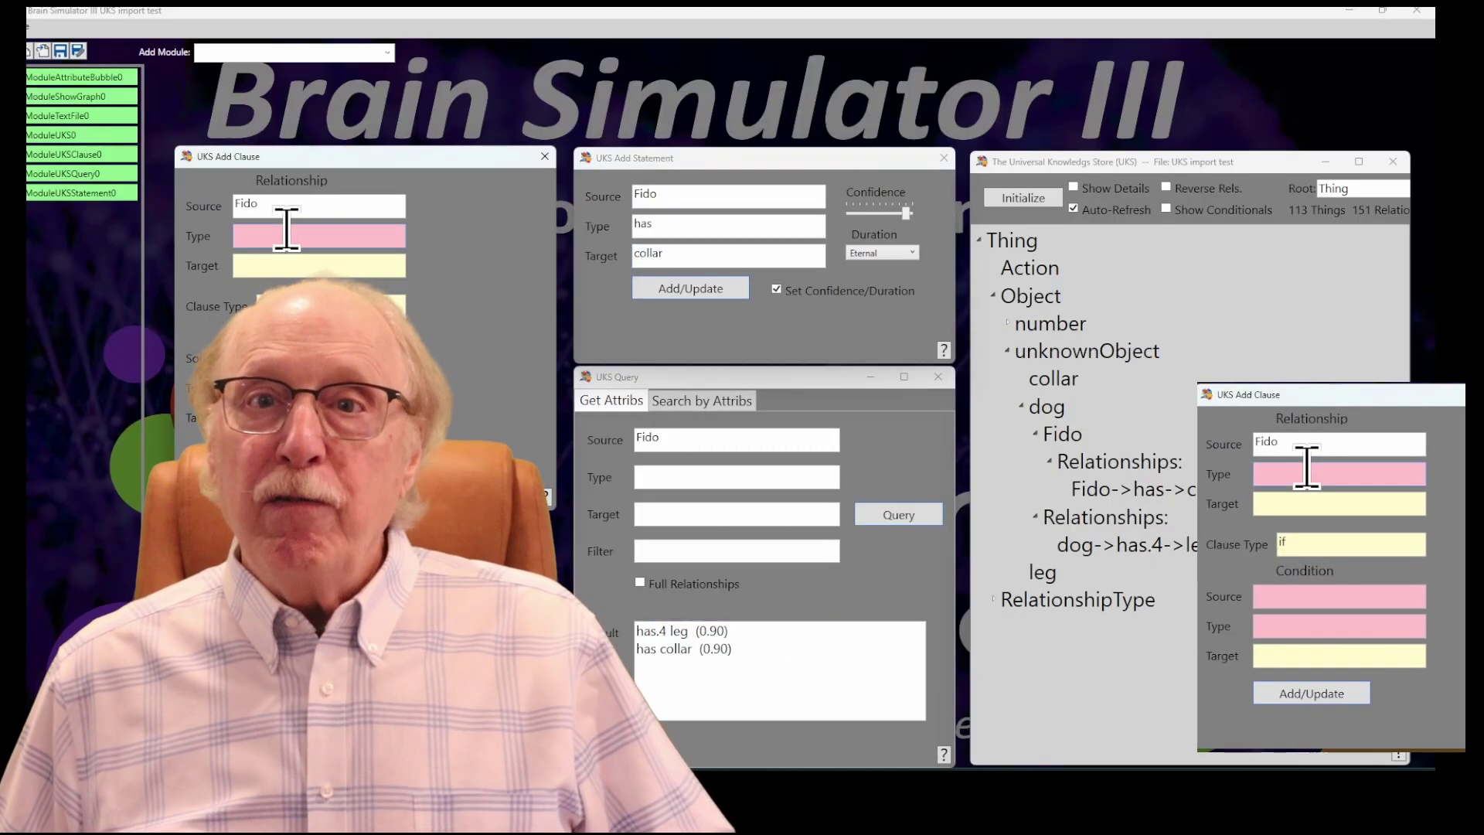
type("go")
key("Tab")
type("outside")
key("Tab")
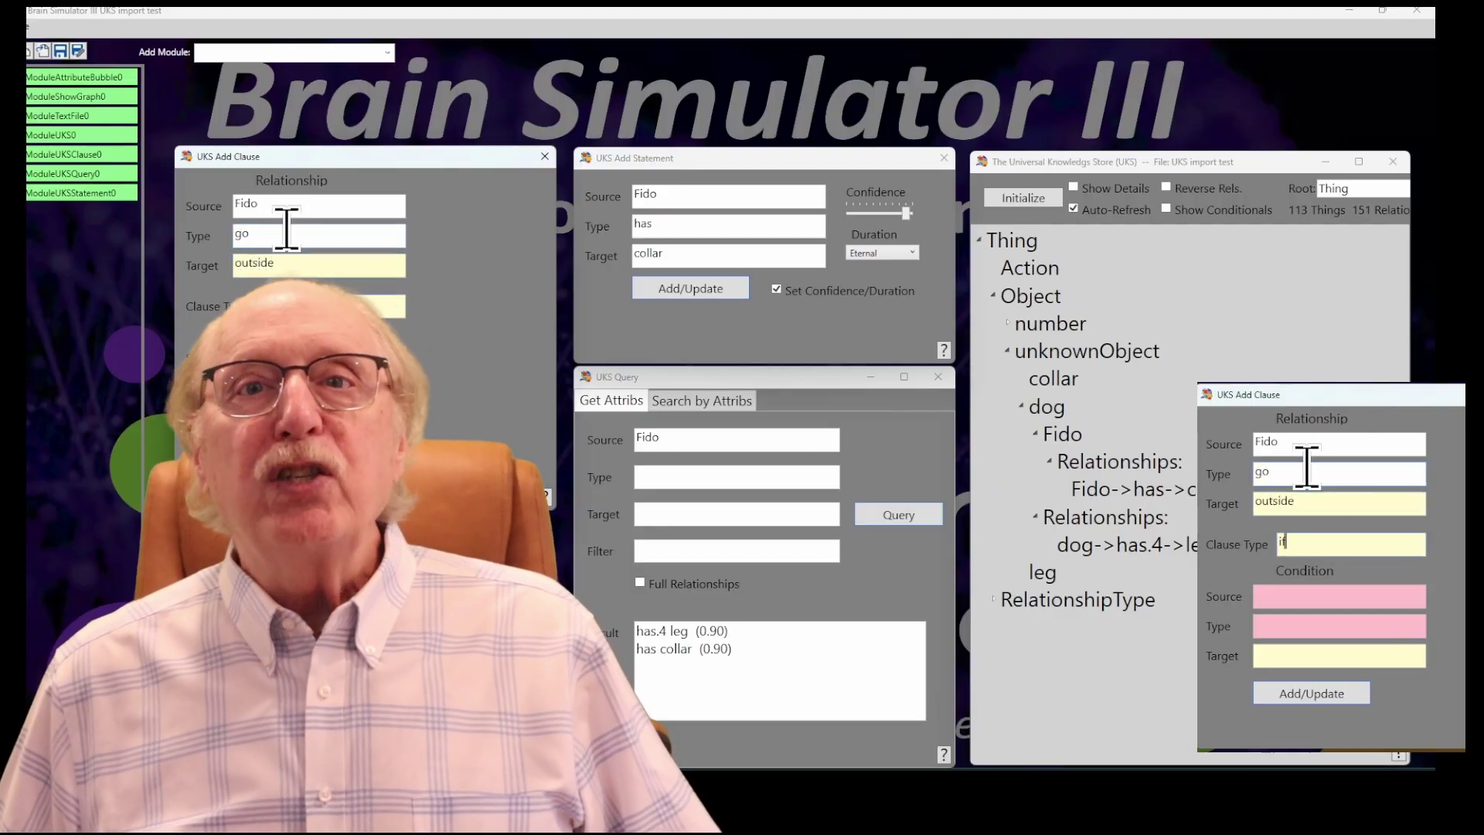
key("Tab")
type("wea")
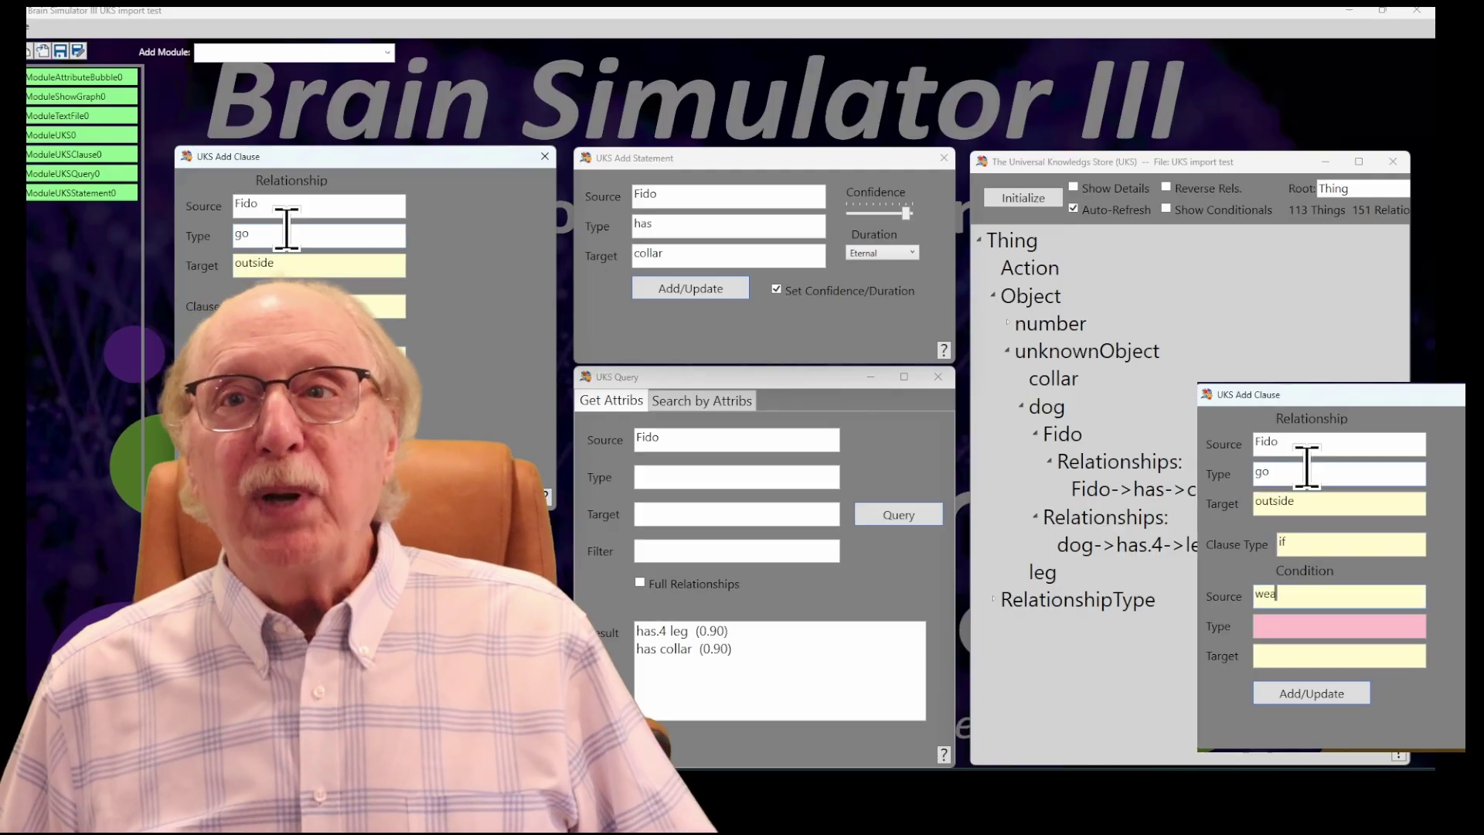
type("ther")
key("Tab")
type("is")
key("Tab")
type("sunny")
key("Return")
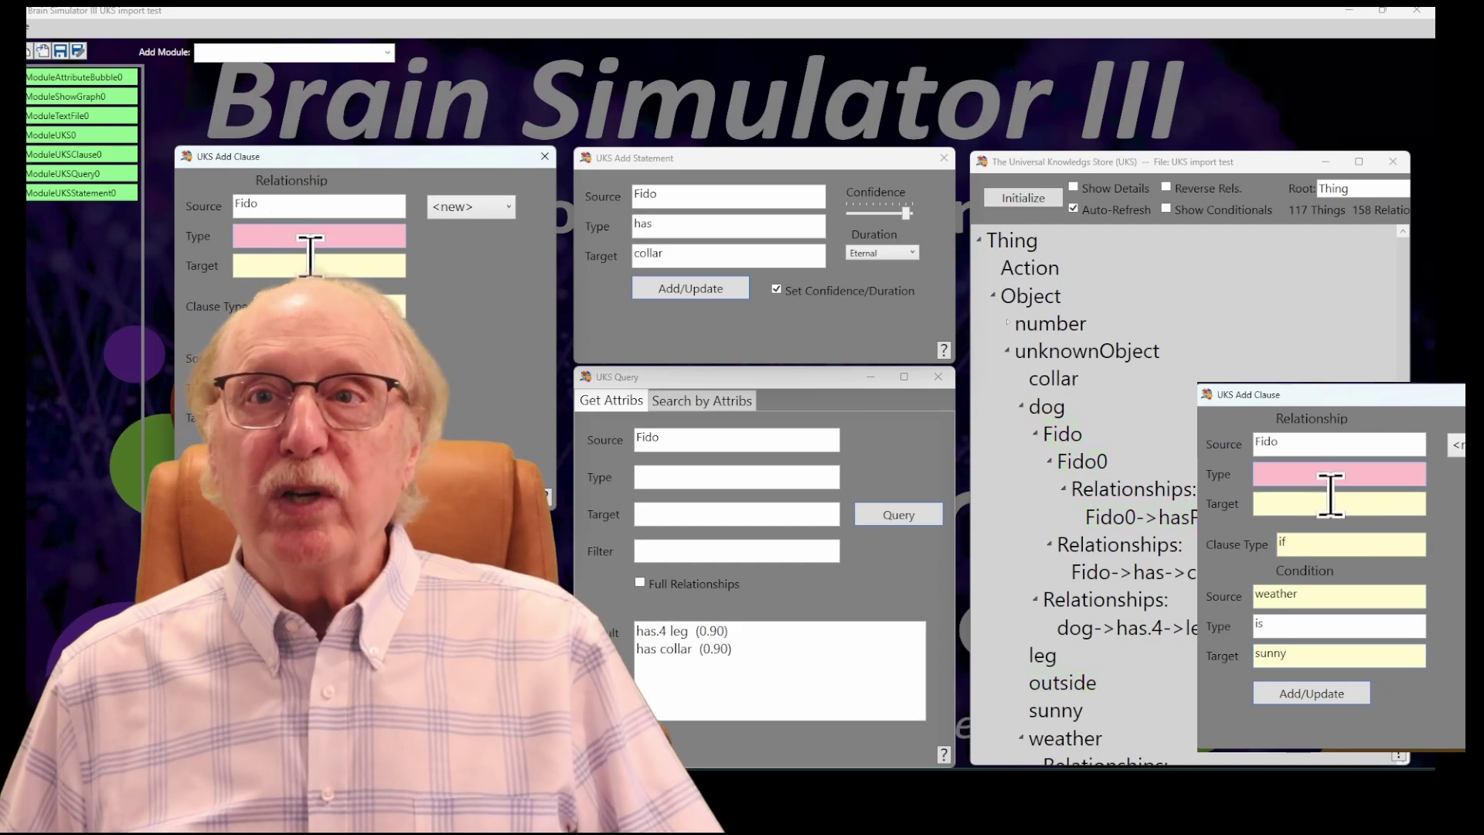
- Replace the statement fields with weather / is / sunny and add it
left_click(724, 200)
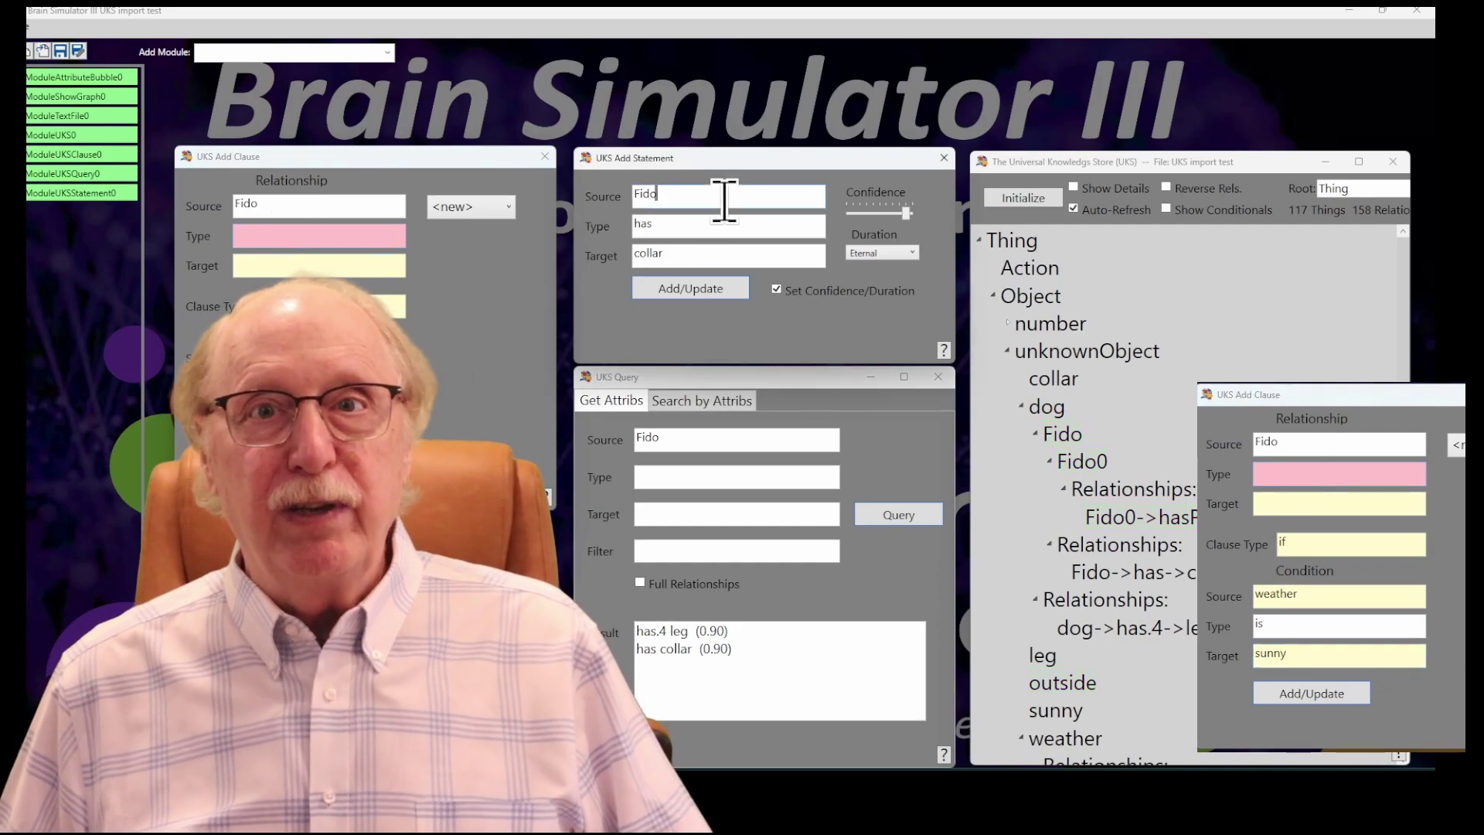
double_click(724, 200)
type("weather")
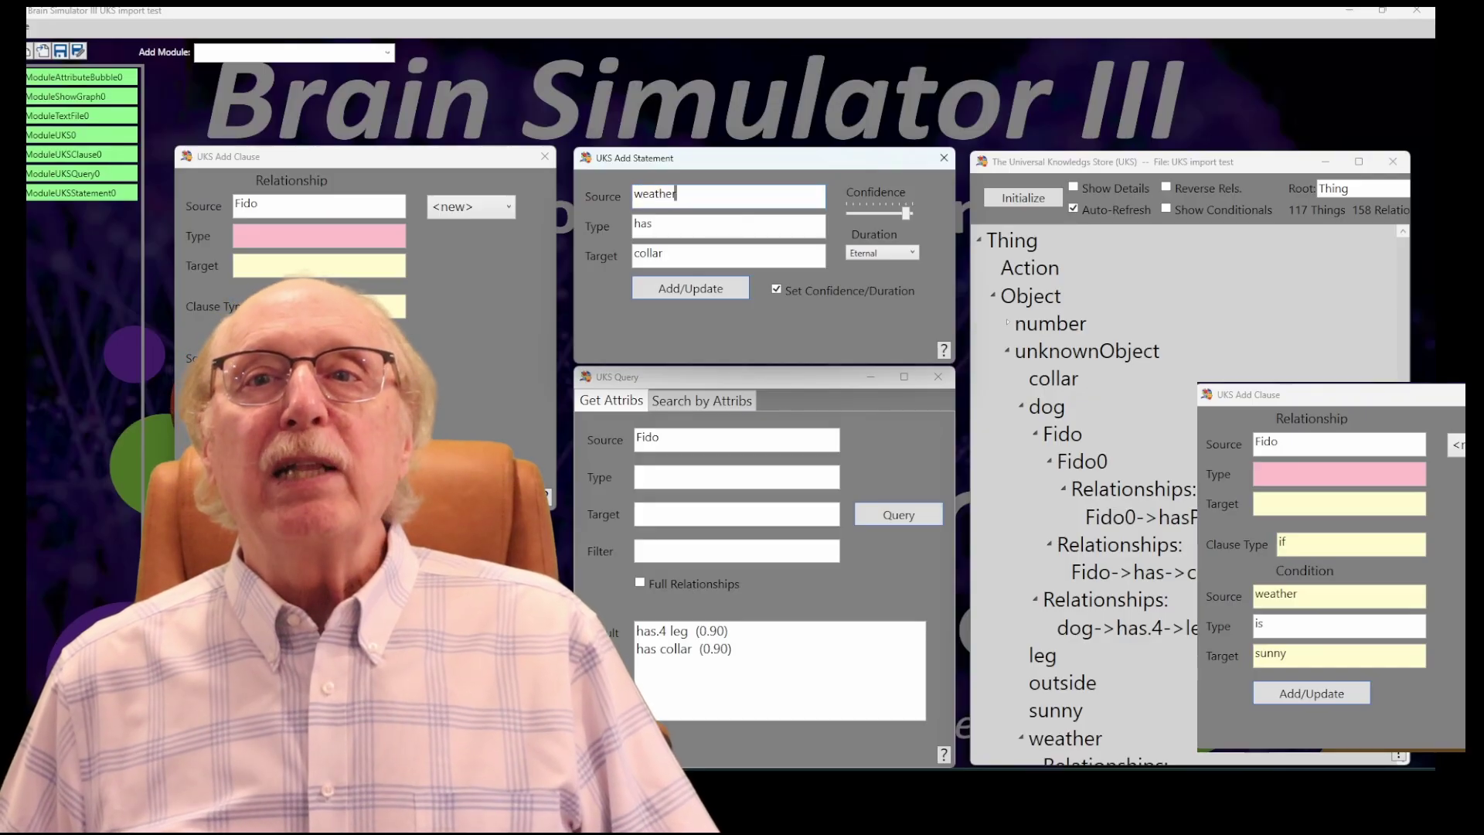
key("Tab")
key("shift+Home")
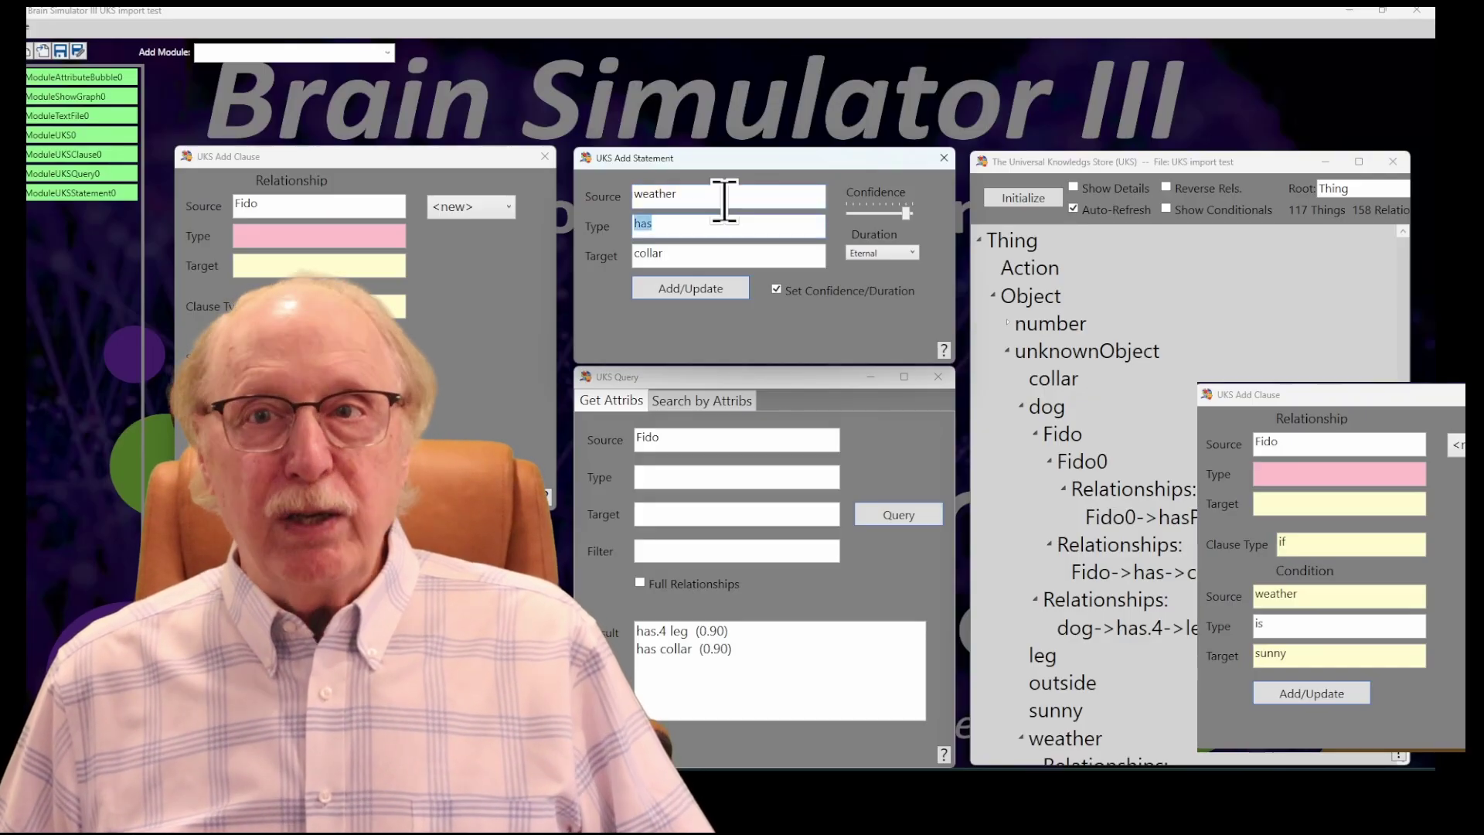
type("is")
key("Tab")
key("shift+Home")
type("sunny")
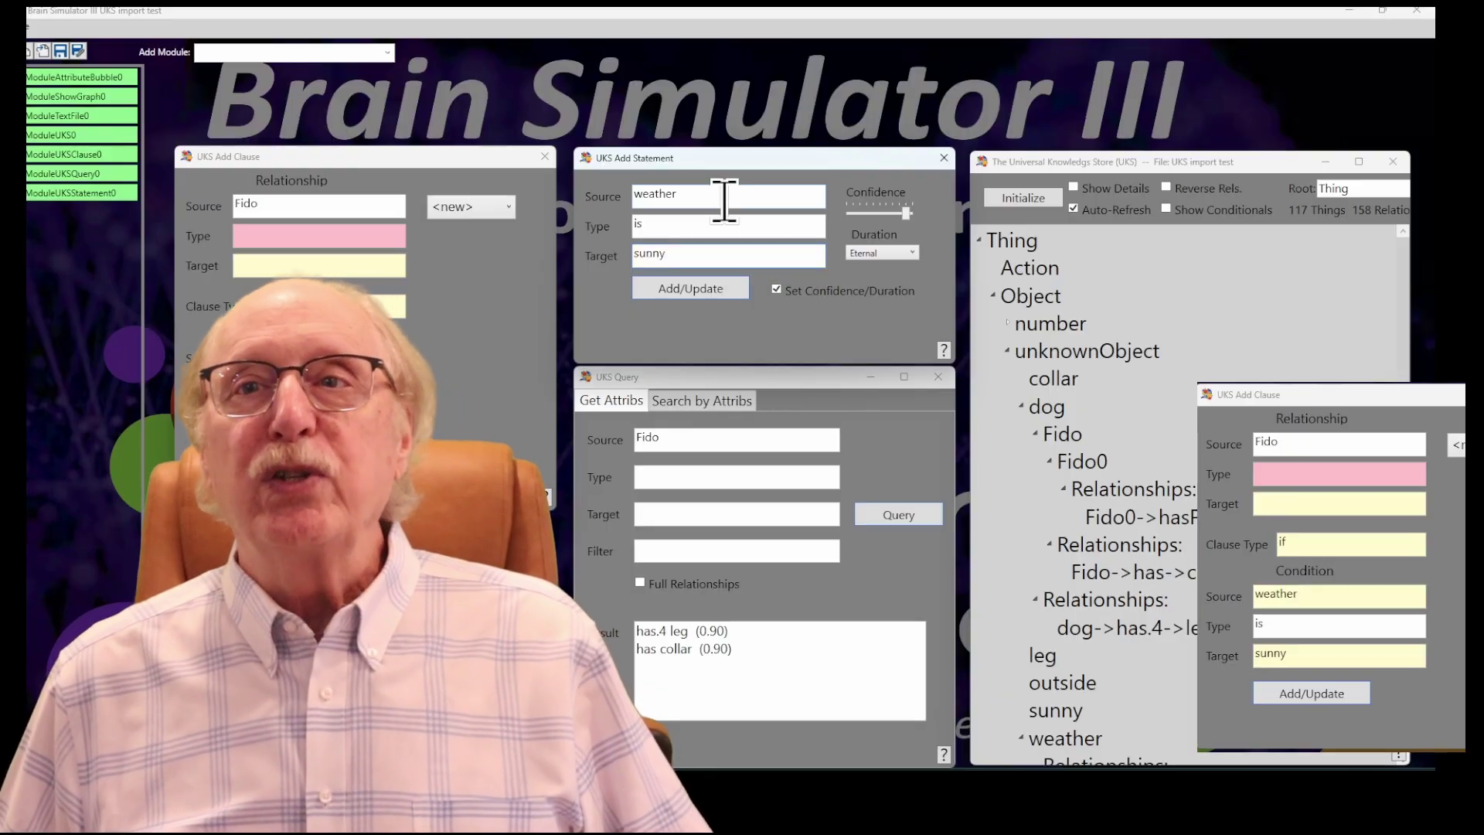
key("Return")
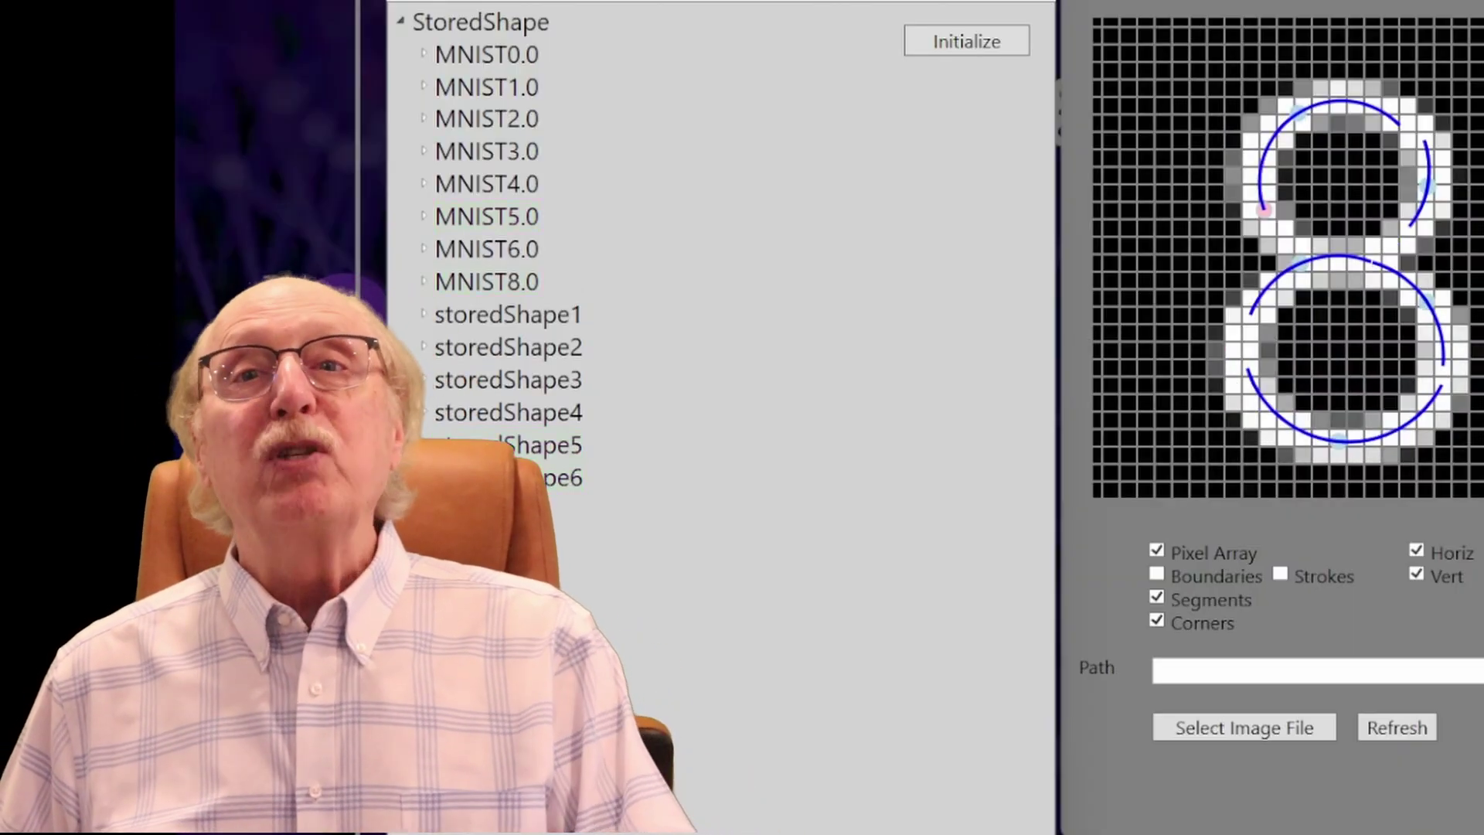
- Display stored digits MNIST0.0, MNIST1.0, then MNIST4.0 from the StoredShape tree
left_click(486, 54)
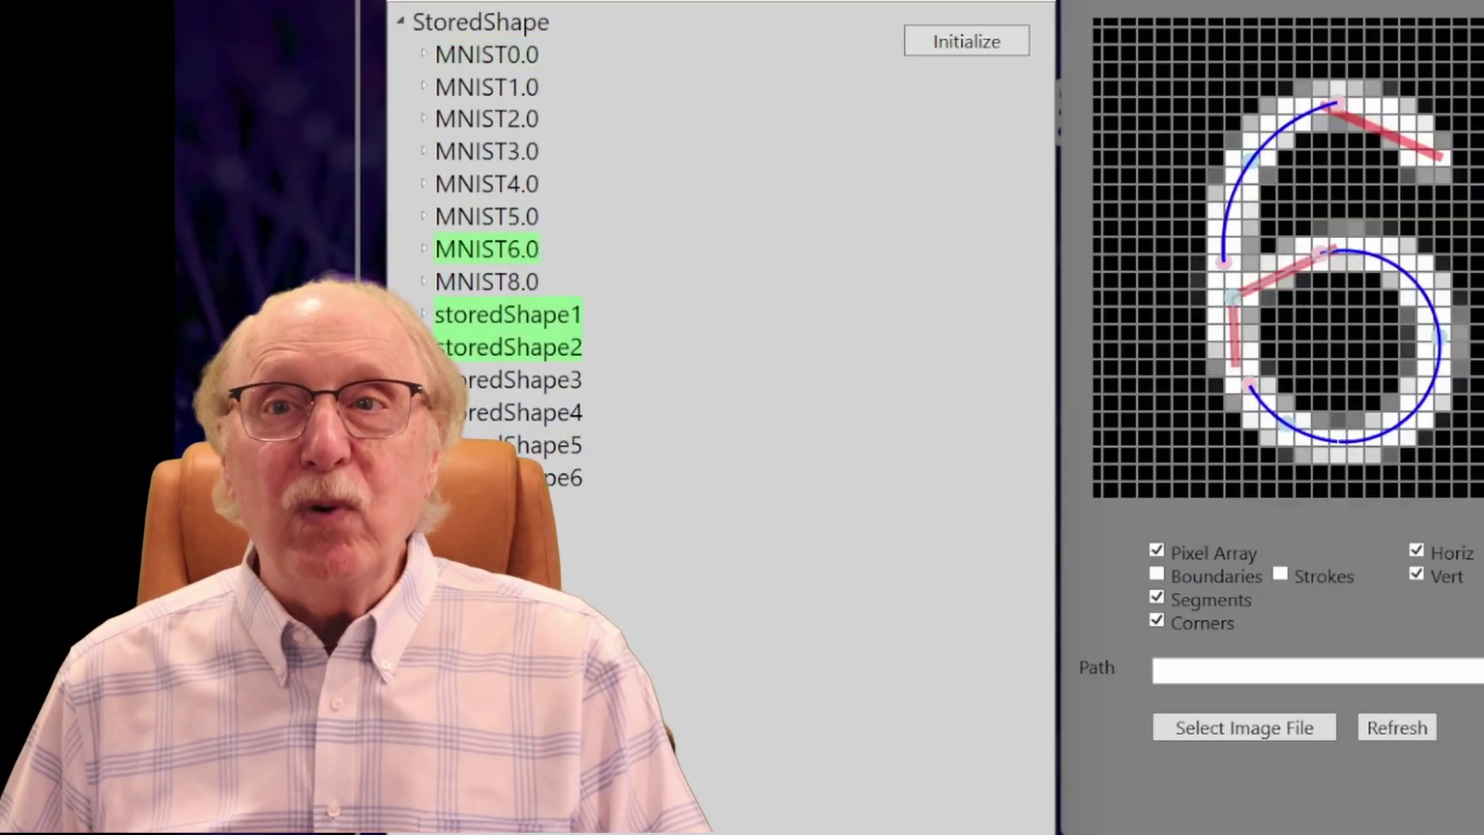
left_click(486, 87)
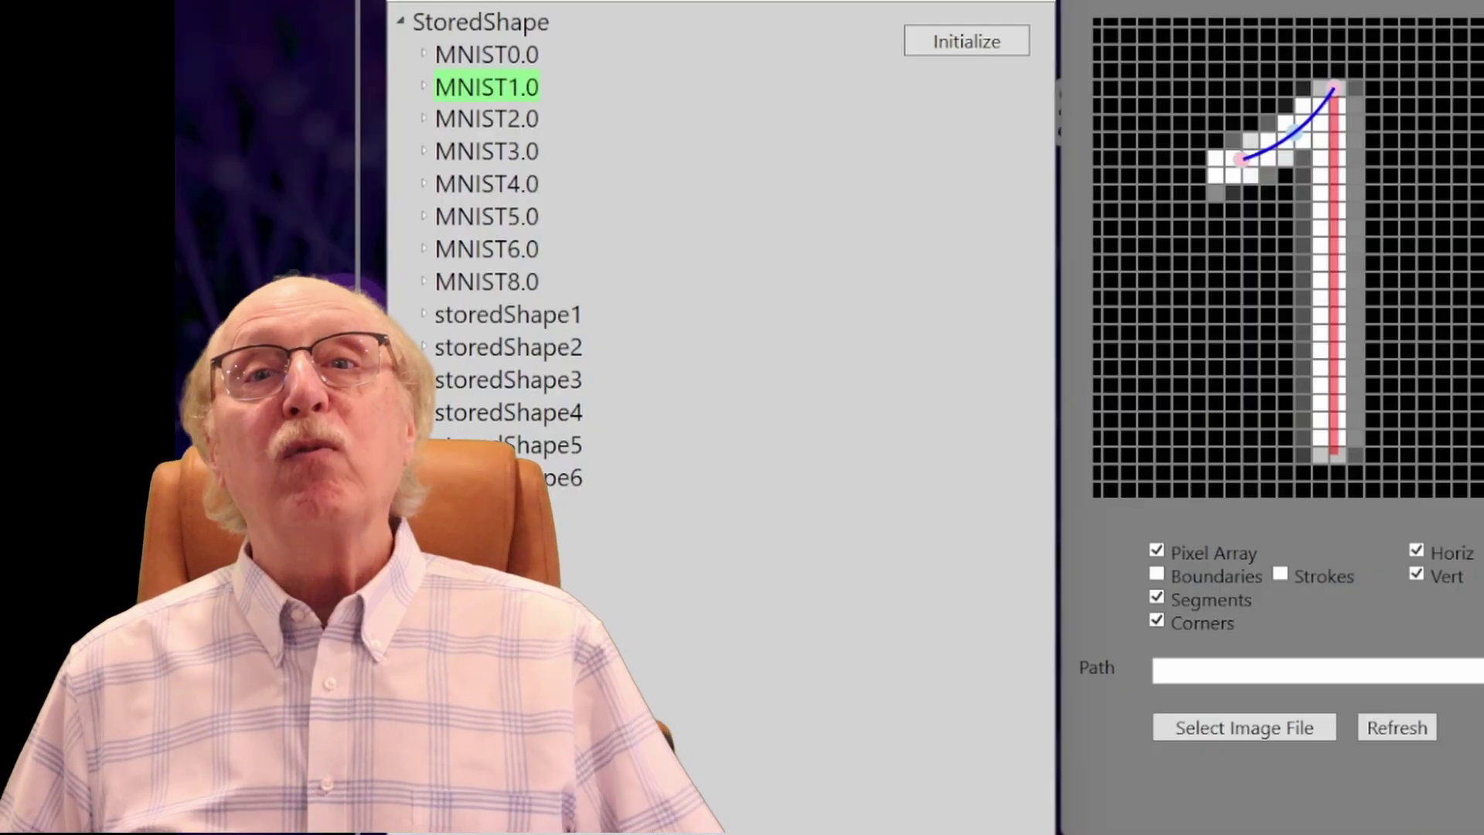
left_click(486, 183)
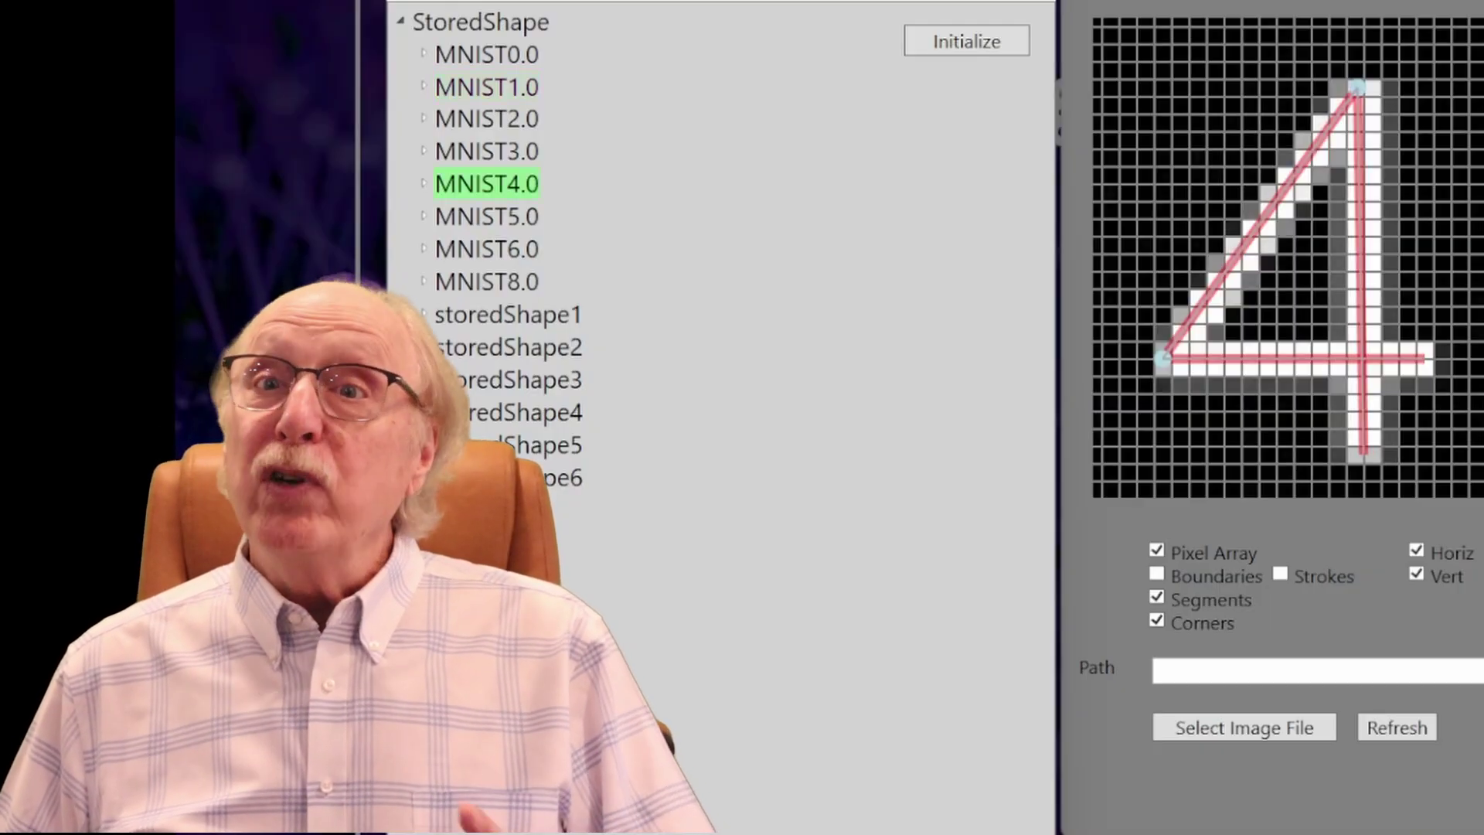